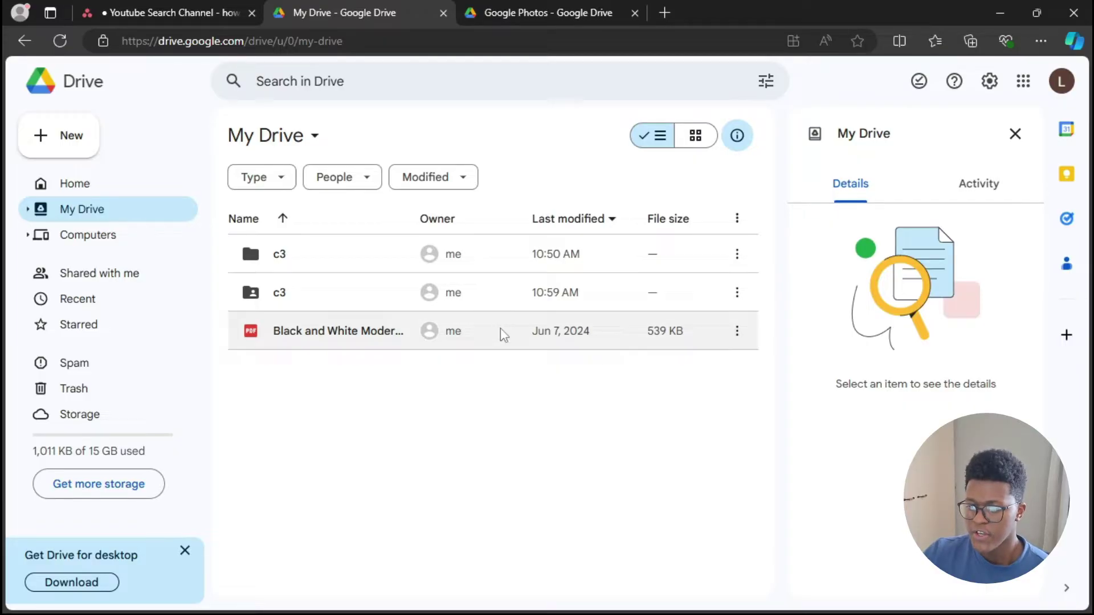
Select the three My Drive items, view their actions menu, then clear the selection.
{"action": "left_click_drag", "start_coordinate": [487, 422], "coordinate": [527, 254]}
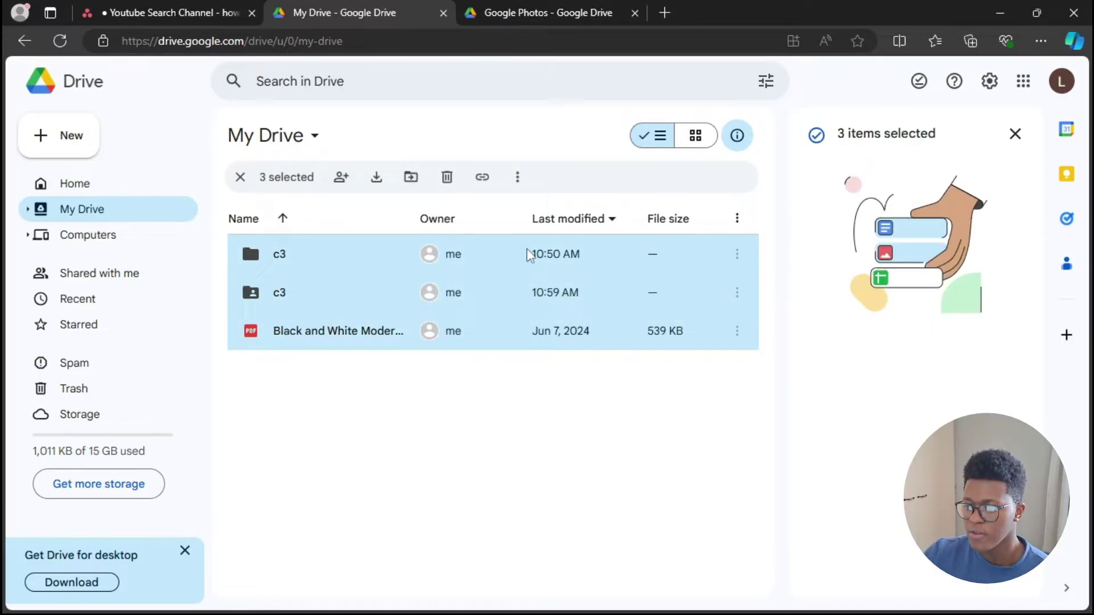
{"action": "right_click", "coordinate": [527, 255]}
{"action": "left_click", "coordinate": [905, 401]}
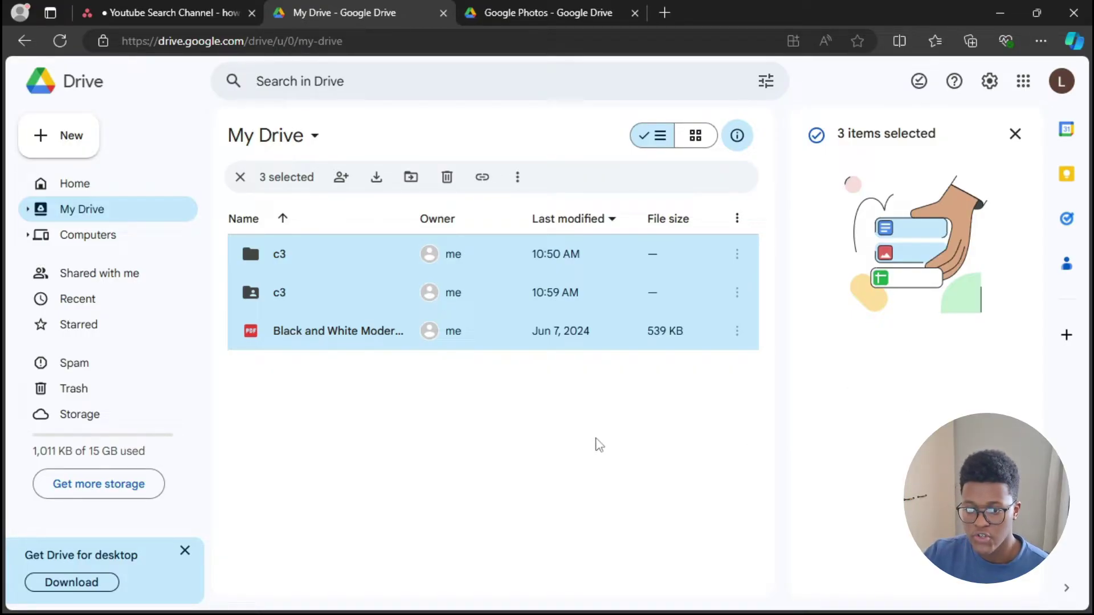
{"action": "left_click", "coordinate": [596, 445]}
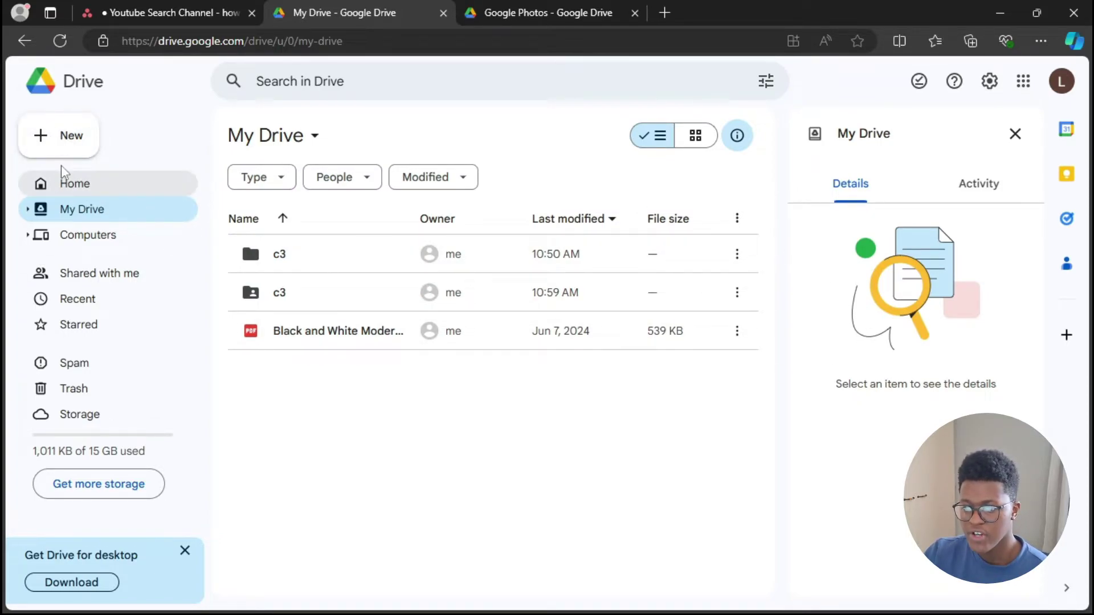
Create a new folder named 'example' using the on-screen keyboard, then hide the keyboard.
{"action": "left_click", "coordinate": [61, 146]}
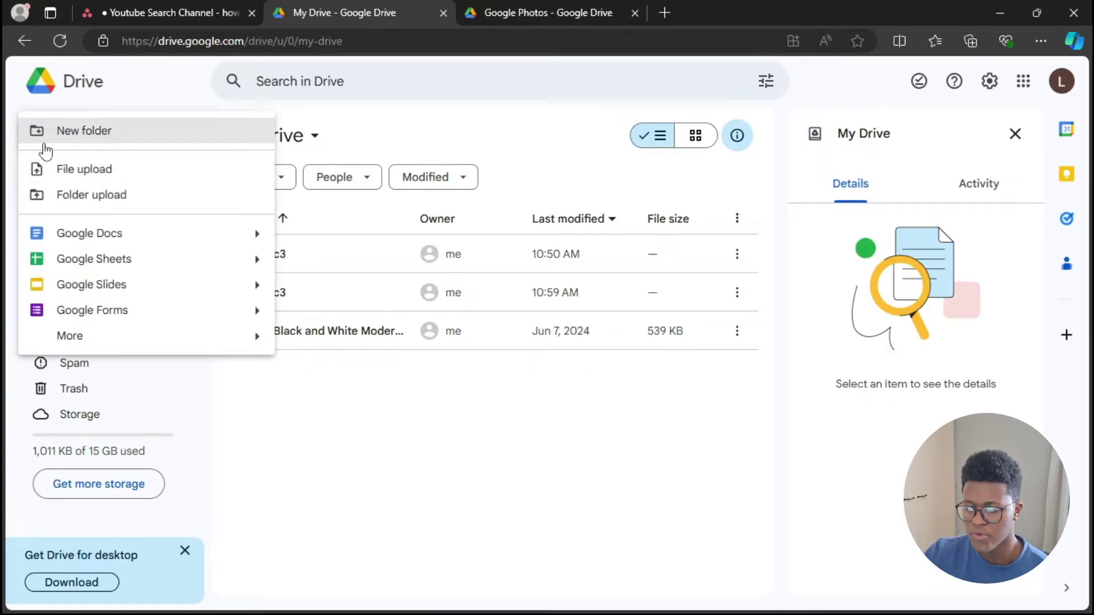
{"action": "left_click", "coordinate": [83, 134]}
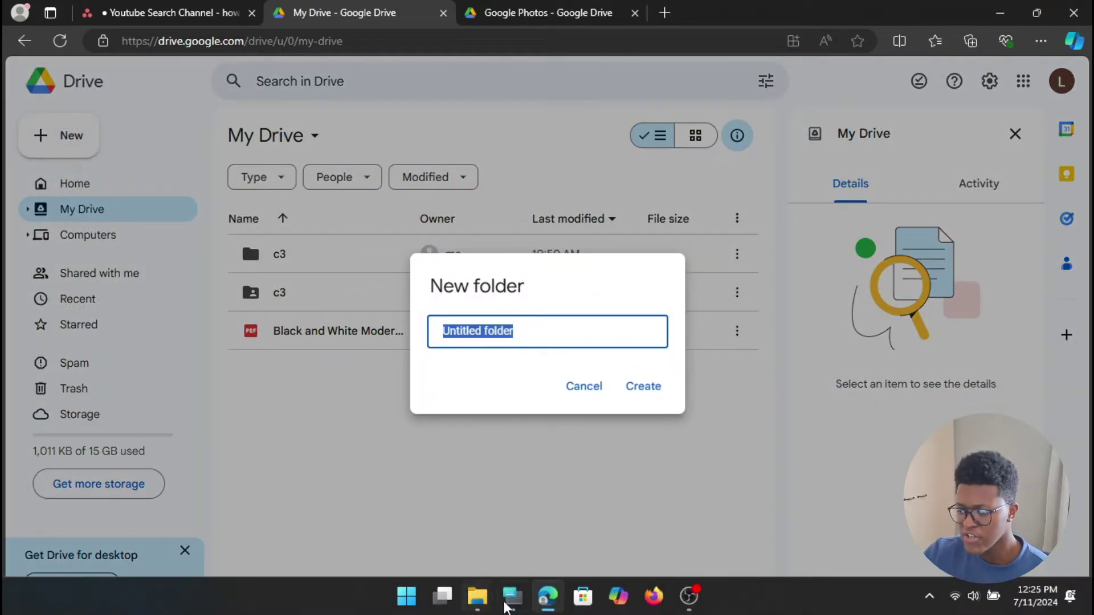
{"action": "left_click", "coordinate": [513, 598]}
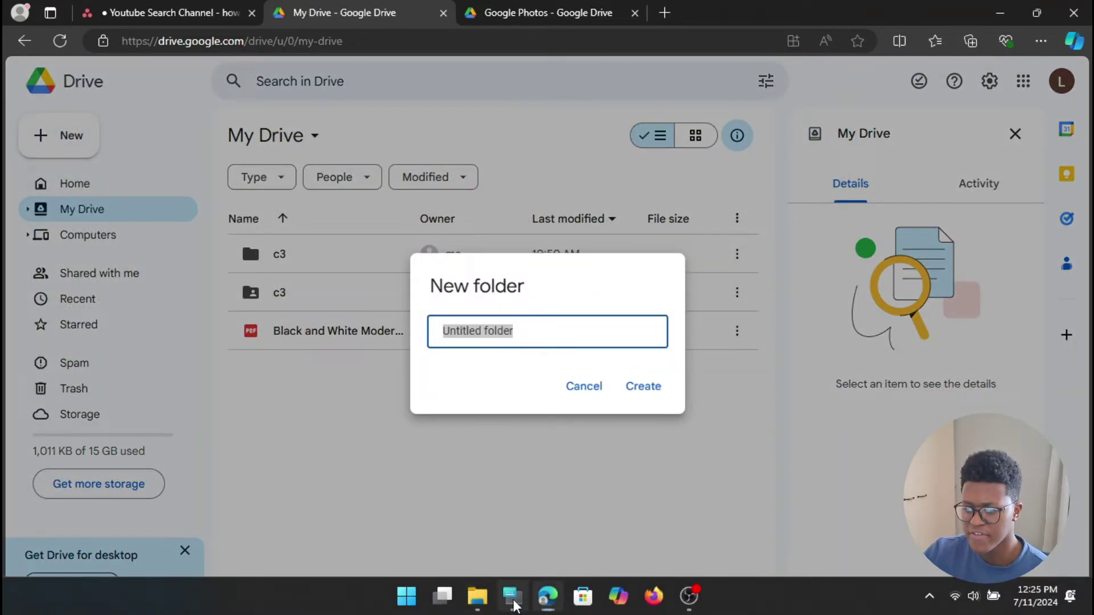
{"action": "left_click", "coordinate": [663, 400]}
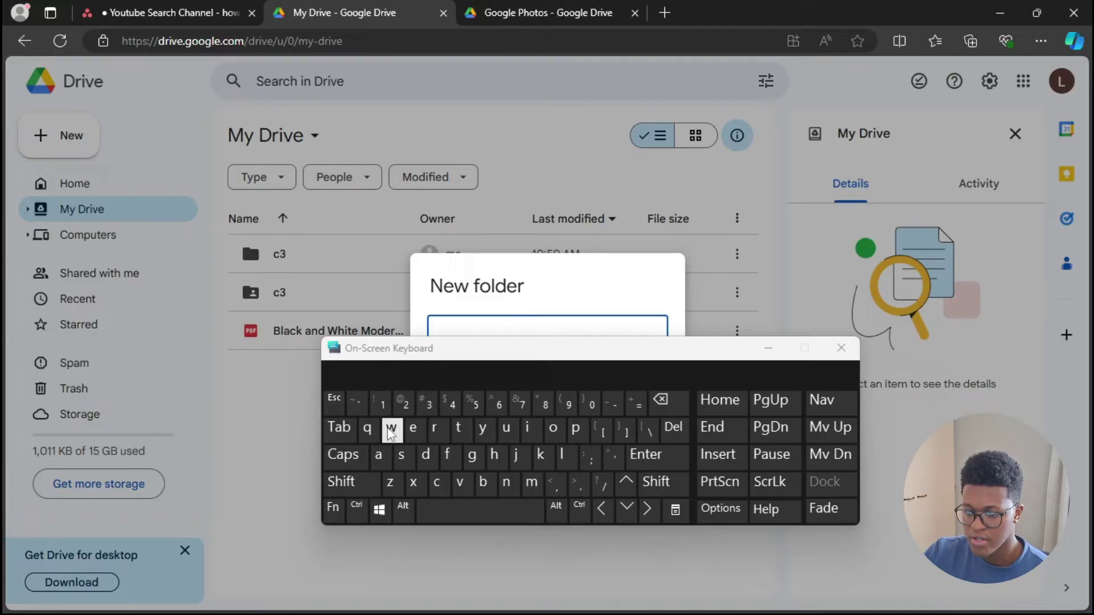
{"action": "left_click", "coordinate": [413, 427]}
{"action": "left_click", "coordinate": [413, 482]}
{"action": "left_click", "coordinate": [378, 454]}
{"action": "left_click", "coordinate": [531, 482]}
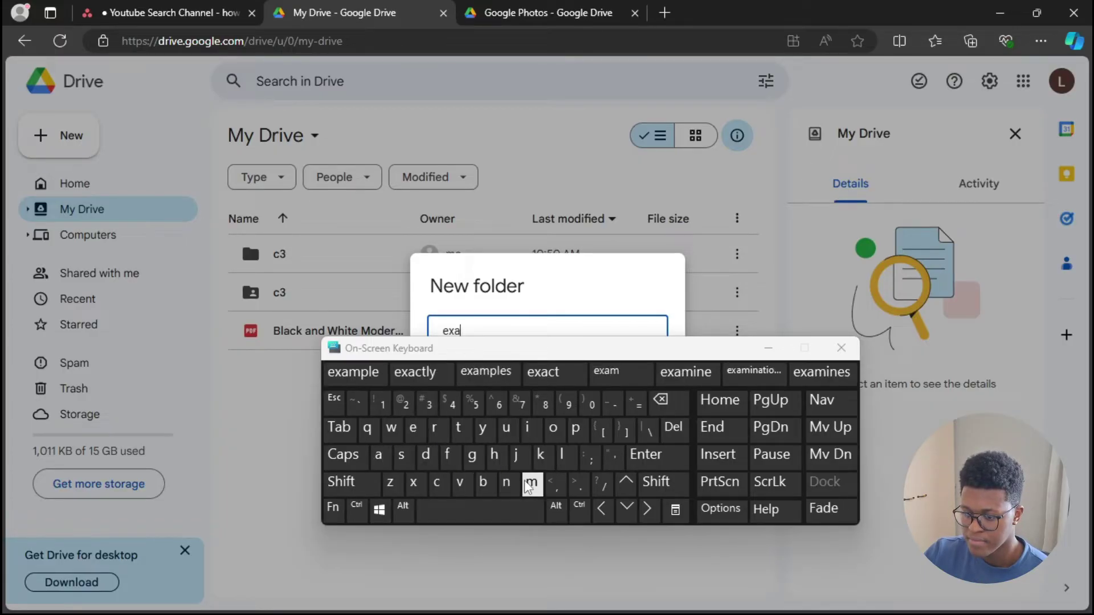
{"action": "left_click", "coordinate": [575, 427]}
{"action": "left_click", "coordinate": [562, 454]}
{"action": "left_click", "coordinate": [413, 427]}
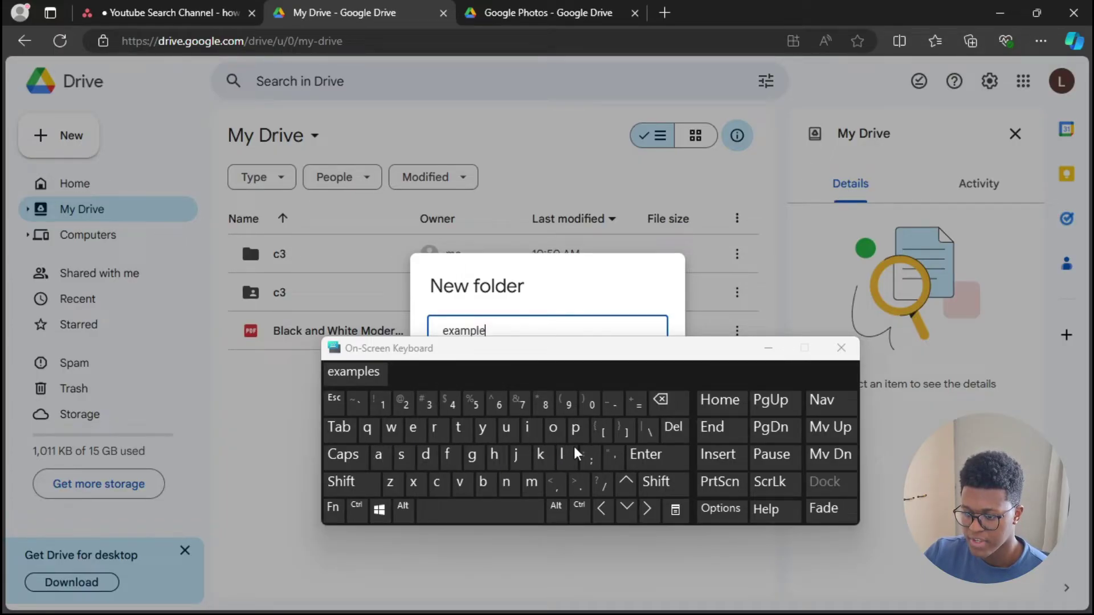
{"action": "left_click", "coordinate": [645, 454]}
{"action": "left_click", "coordinate": [769, 349]}
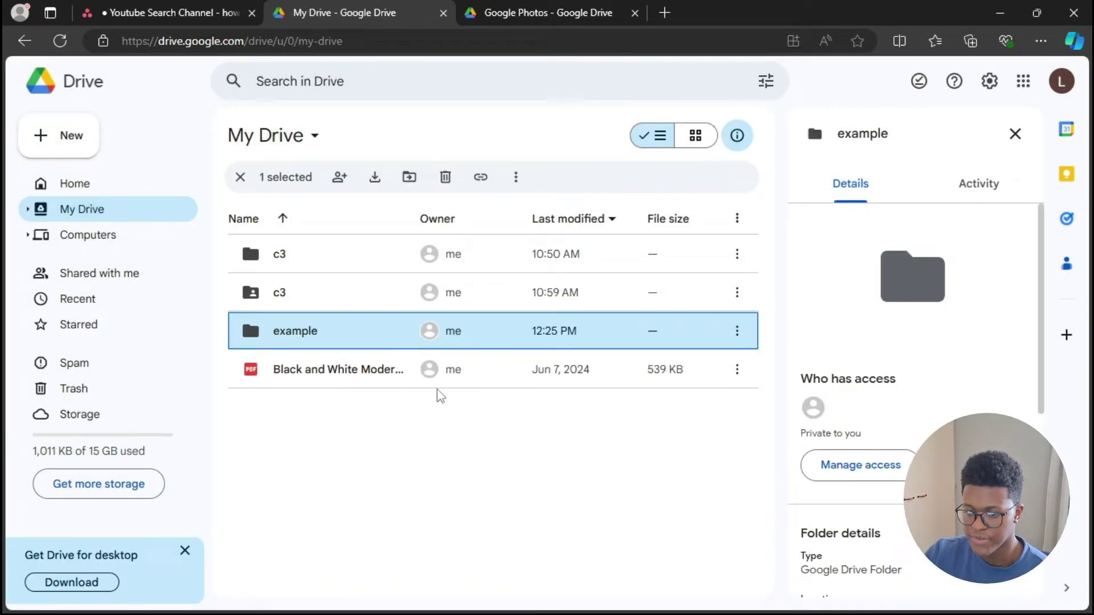
Open Drive for desktop's activity panel from the system tray and show its settings menu.
{"action": "left_click", "coordinate": [578, 451]}
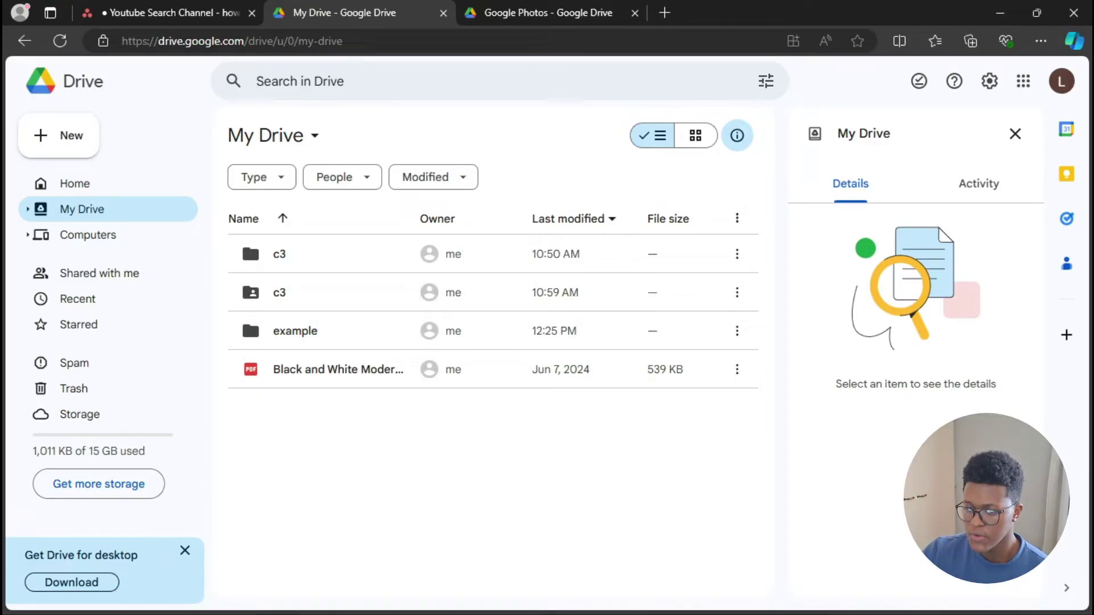
{"action": "left_click", "coordinate": [929, 598]}
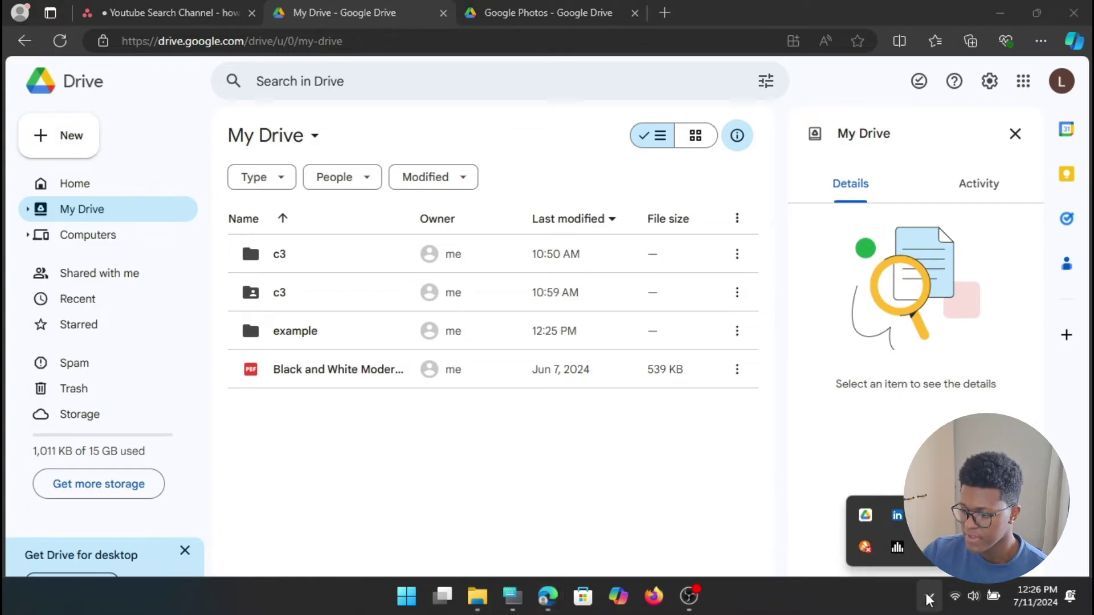
{"action": "left_click", "coordinate": [865, 516]}
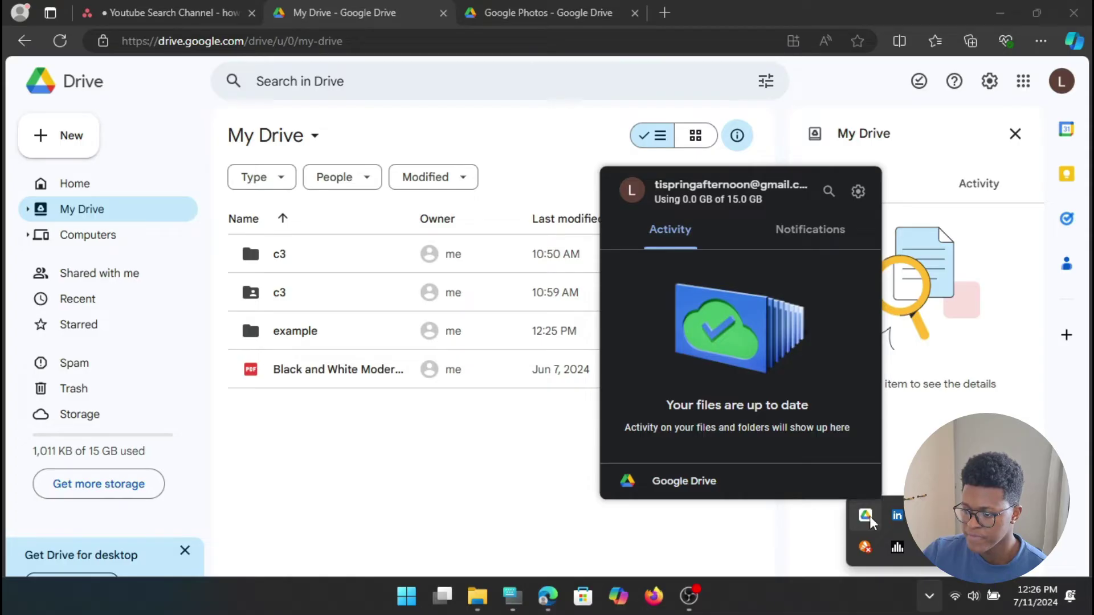
{"action": "left_click", "coordinate": [859, 191]}
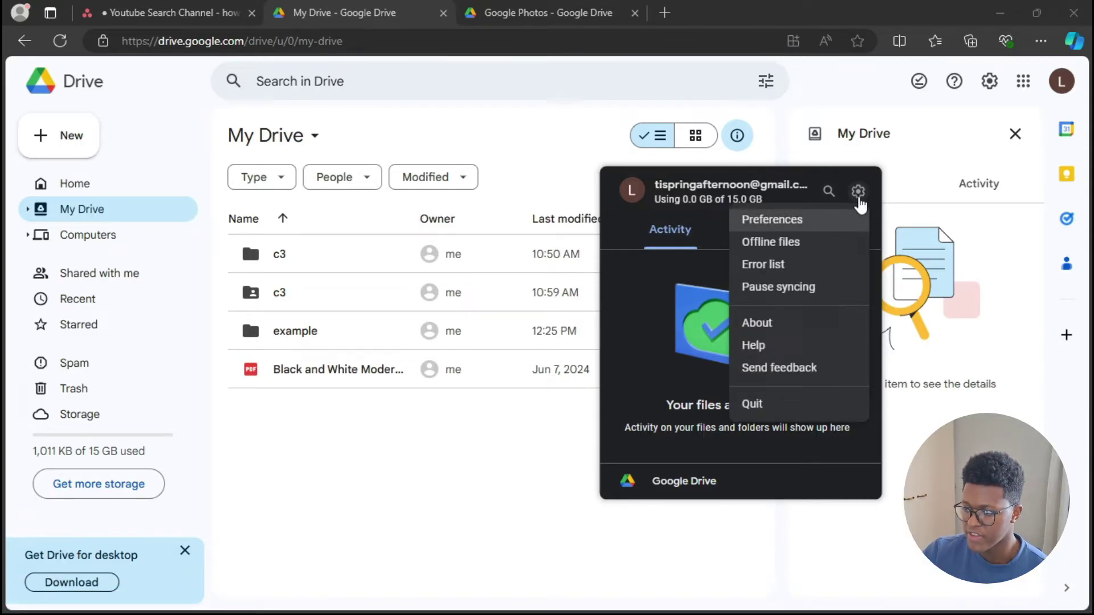
Open Drive for desktop Preferences at the Google Drive section, dismissing the info dialog.
{"action": "left_click", "coordinate": [794, 222]}
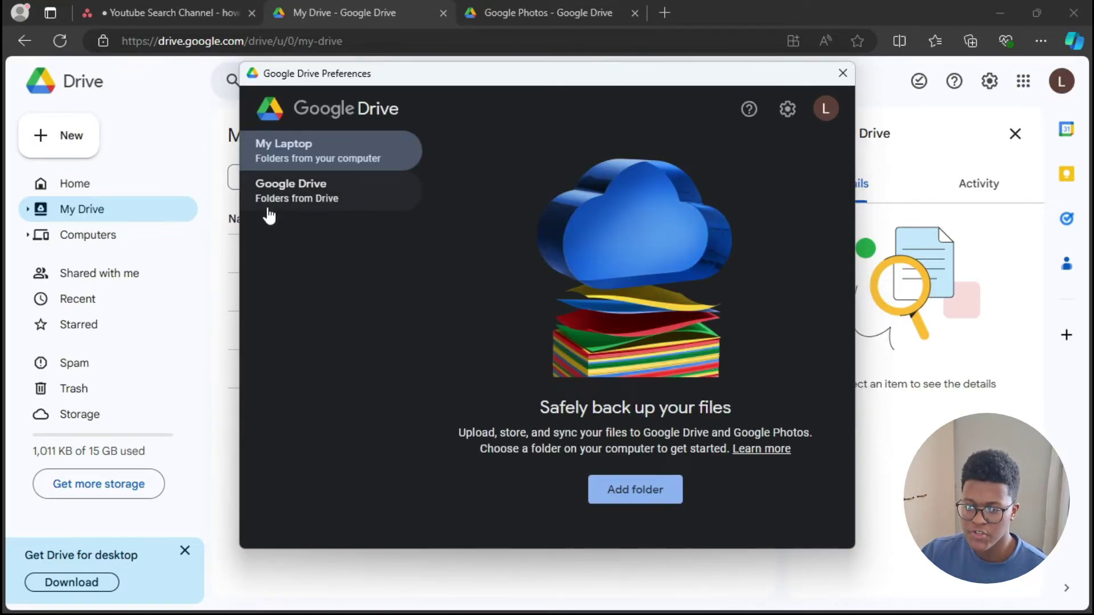
{"action": "left_click", "coordinate": [323, 195]}
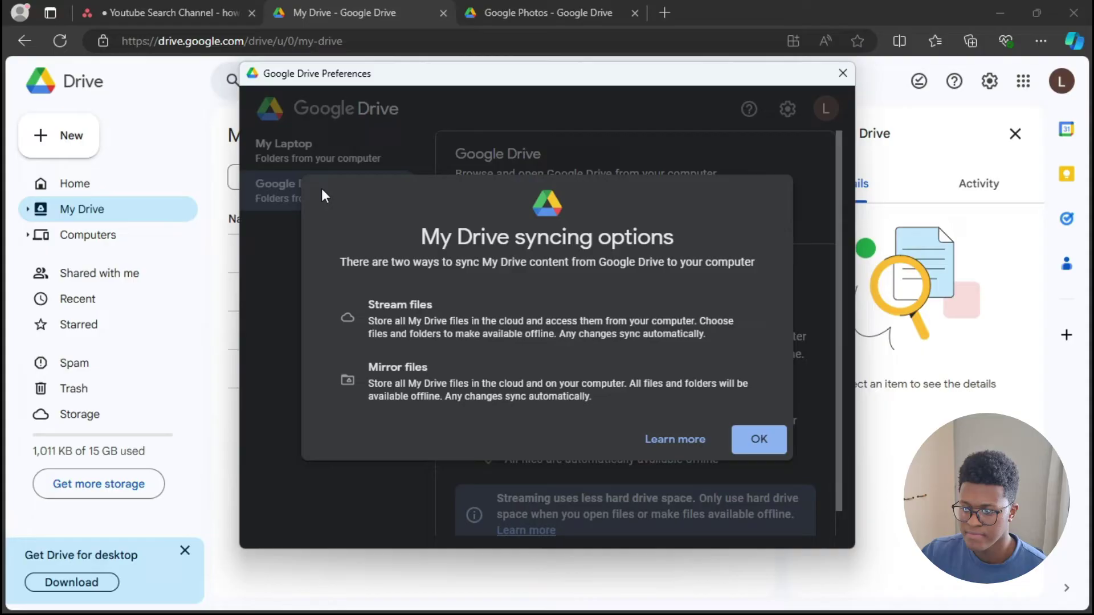
{"action": "left_click", "coordinate": [746, 445]}
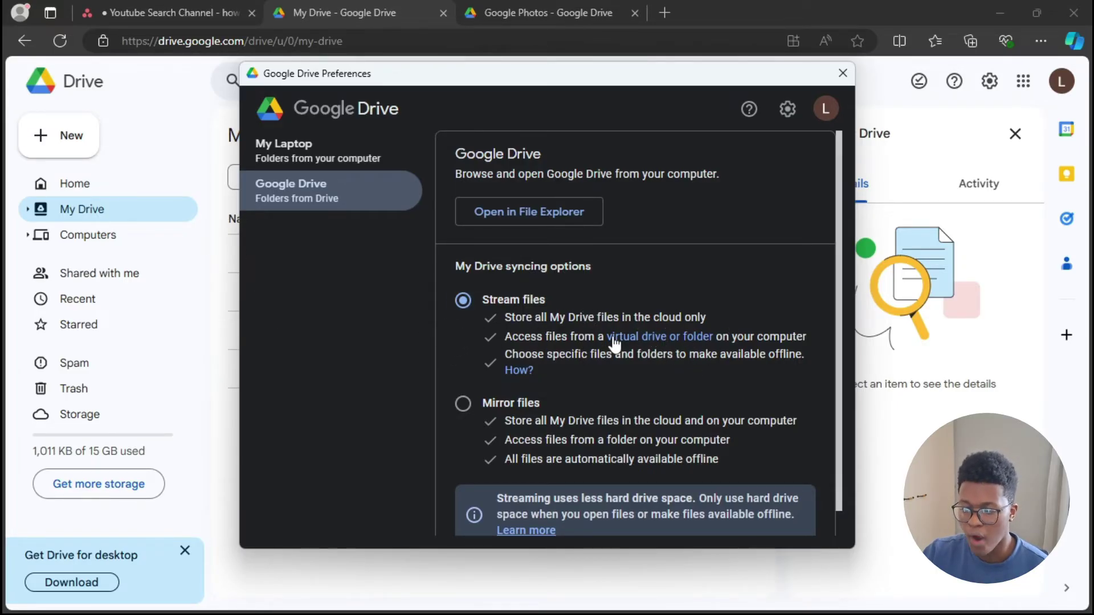
Set My Drive to Mirror files, confirm the folder location, save, and restart.
{"action": "left_click", "coordinate": [462, 404]}
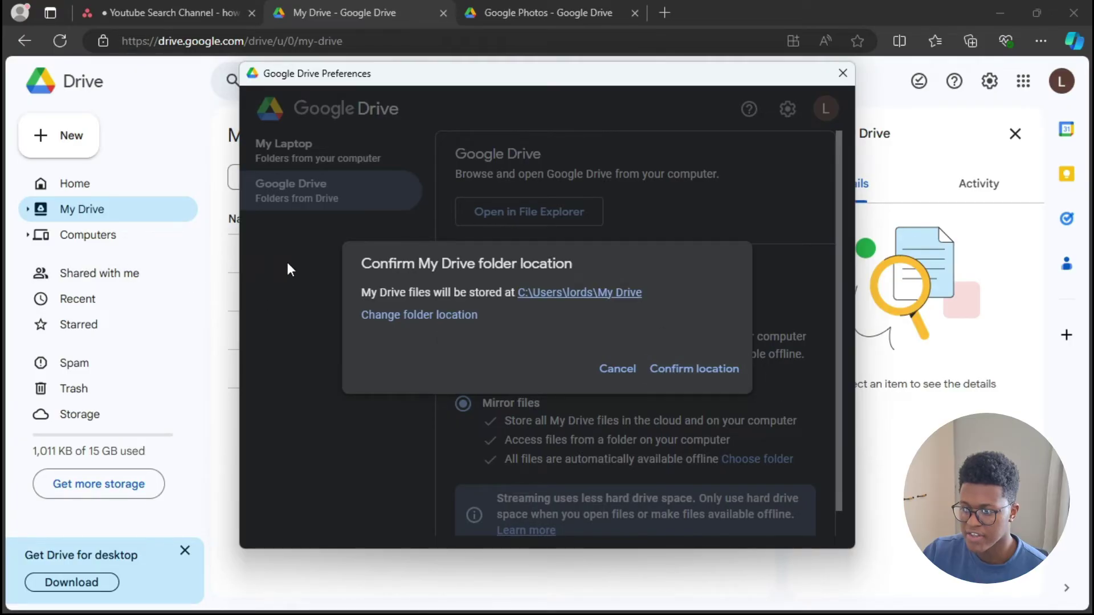
{"action": "left_click", "coordinate": [716, 378]}
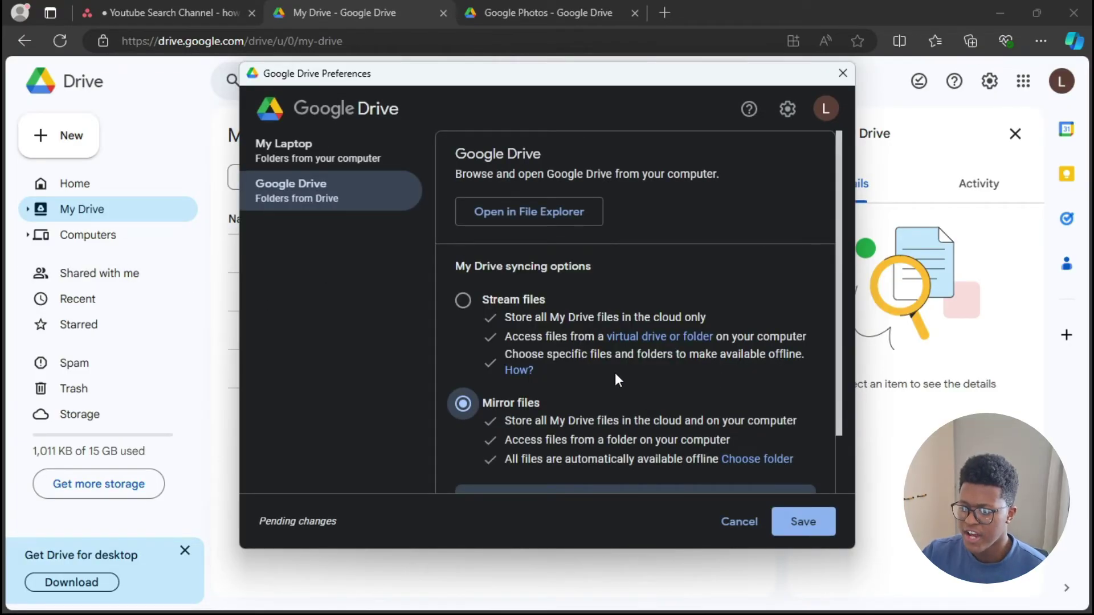
{"action": "left_click", "coordinate": [793, 528]}
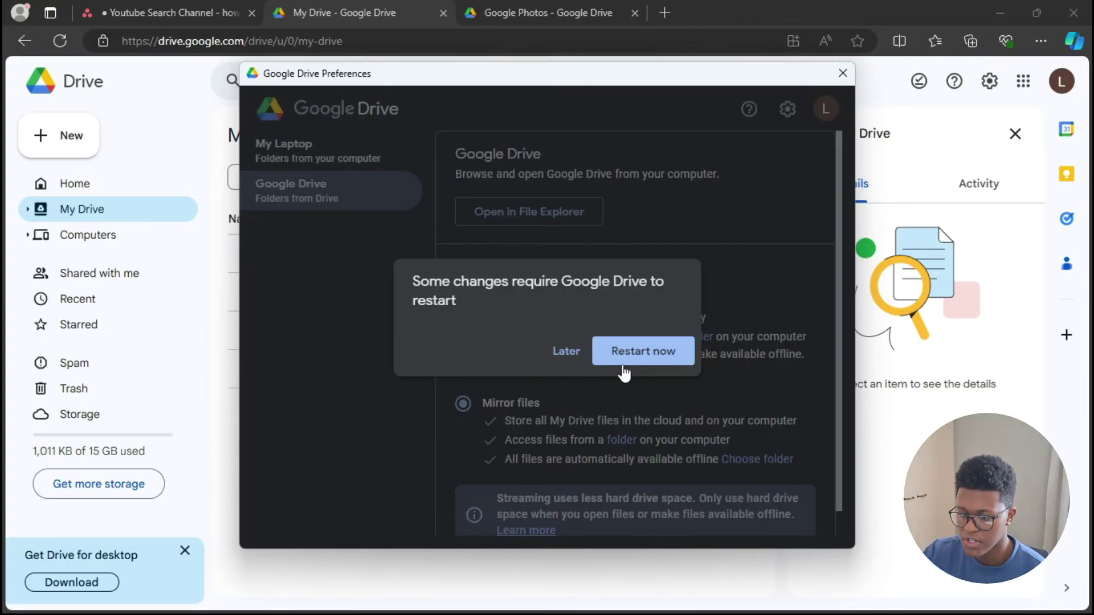
{"action": "left_click", "coordinate": [656, 362]}
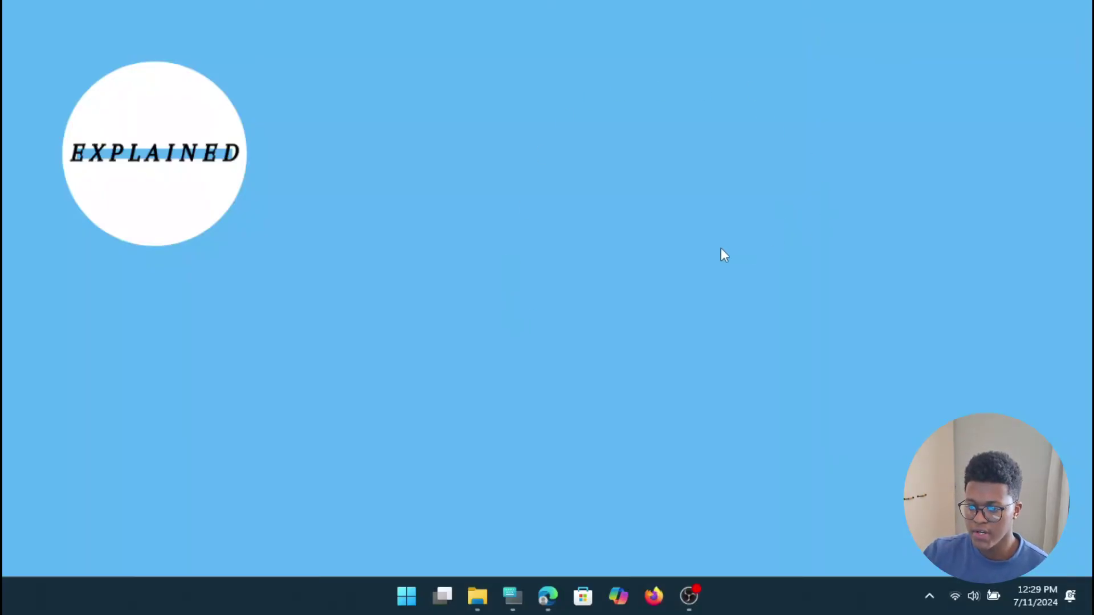
Open File Explorer and select My Drive in the navigation pane.
{"action": "left_click", "coordinate": [477, 596]}
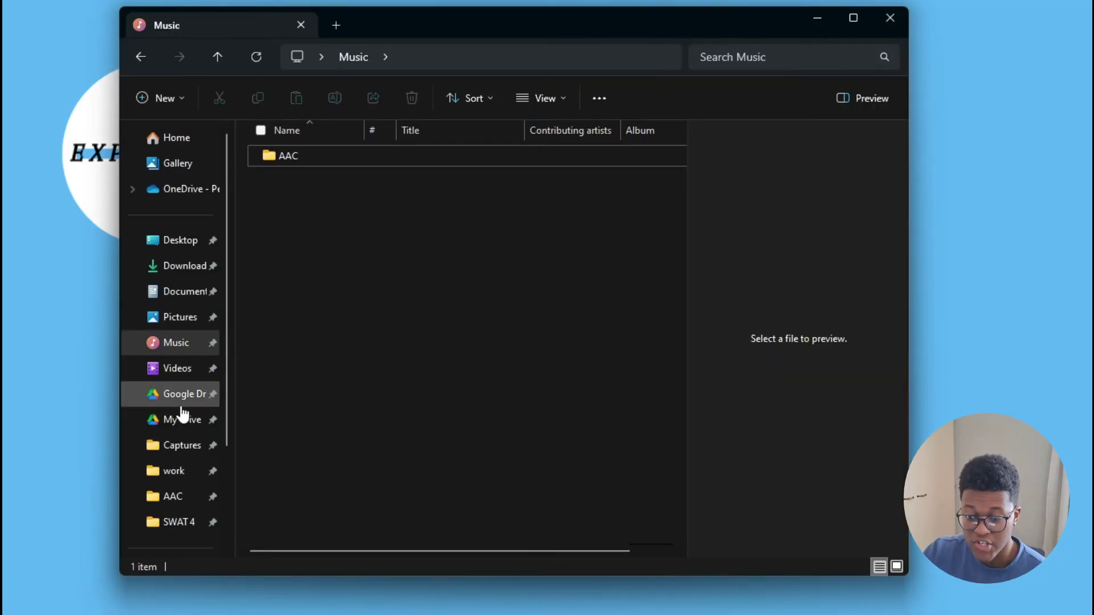
{"action": "left_click", "coordinate": [177, 429]}
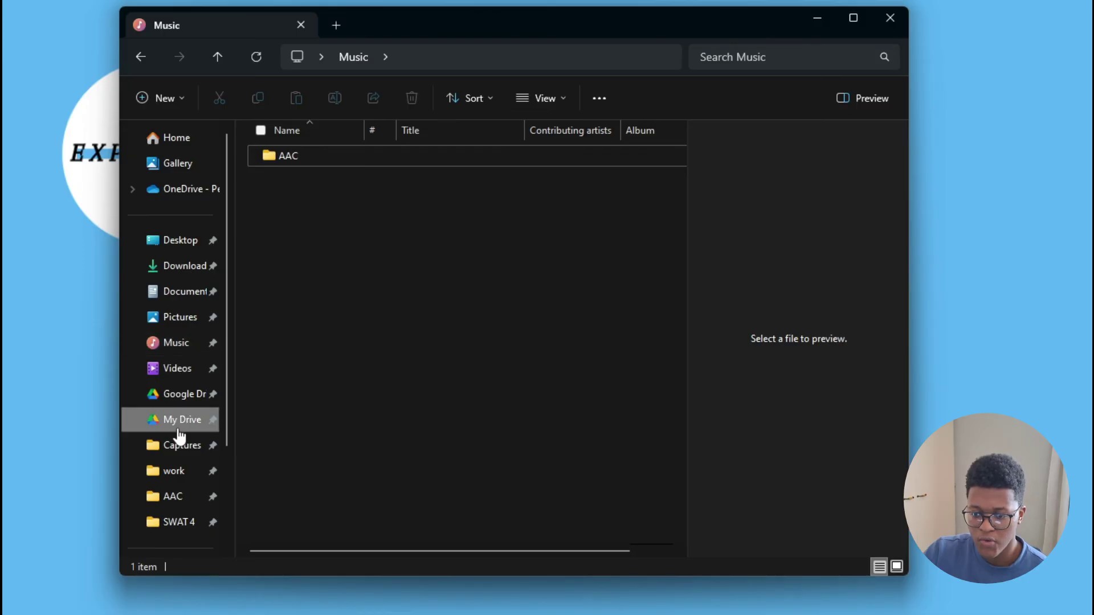